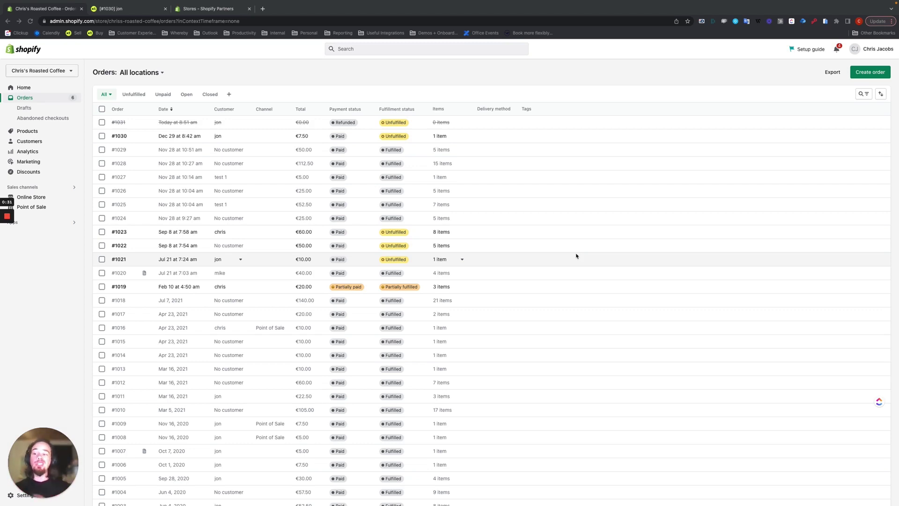
- Start a new order and add the 500g variant of the Brazilian Roasted Coffee Pack
left_click(870, 72)
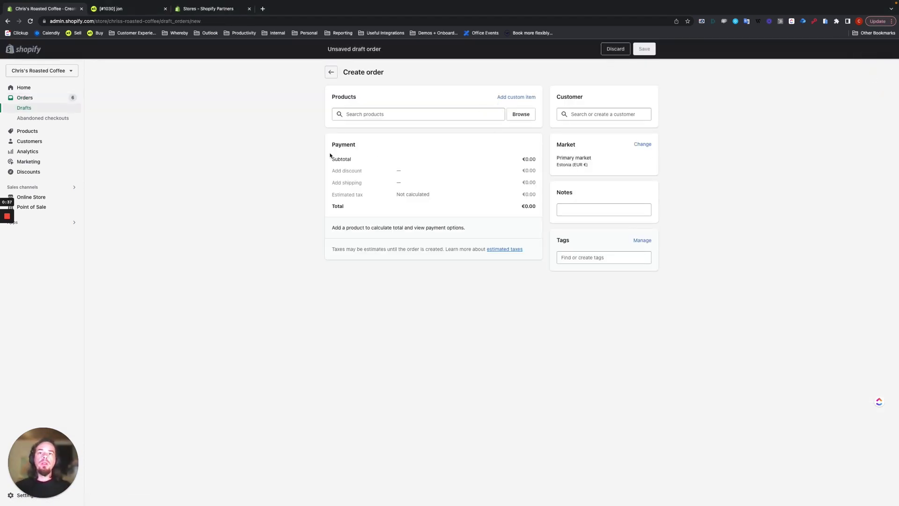
left_click(367, 116)
type("brazil")
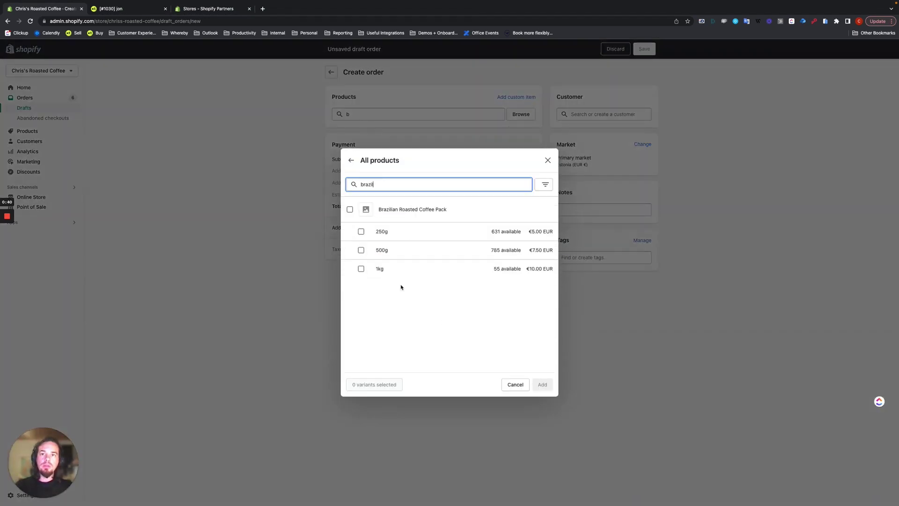
left_click(361, 250)
left_click(541, 384)
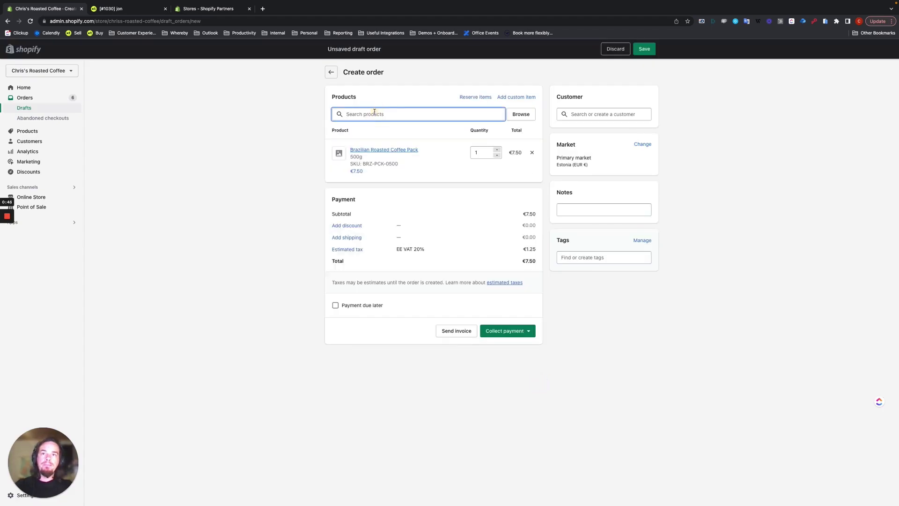
- Add the 250g variant of the Brazilian Roasted Coffee Pack to the order as well
type("brazi")
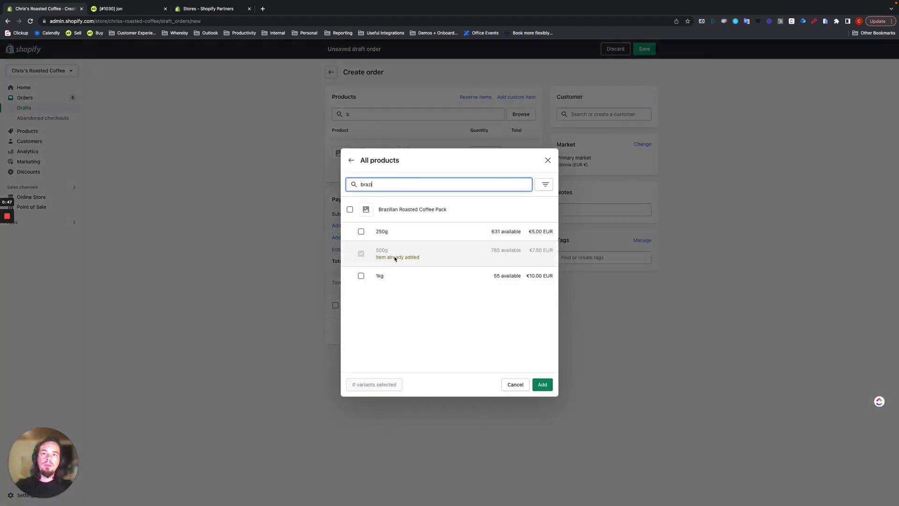
left_click(389, 234)
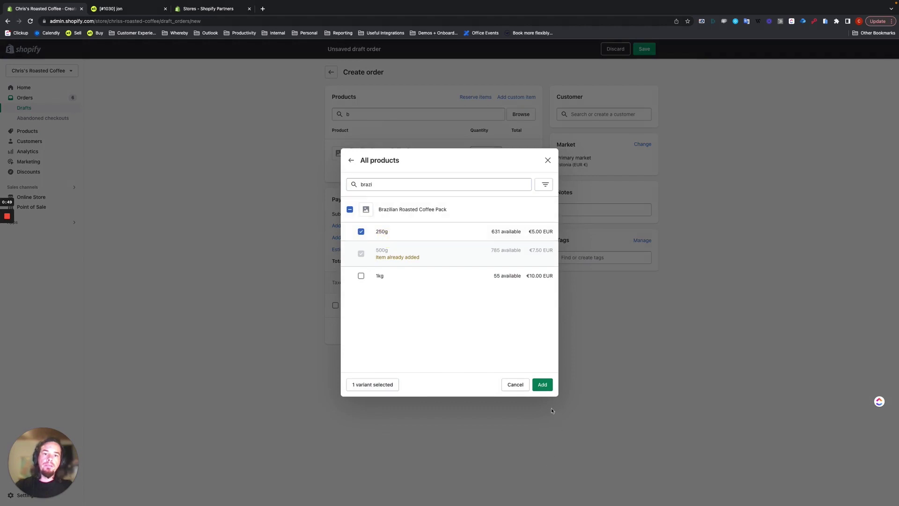
left_click(542, 385)
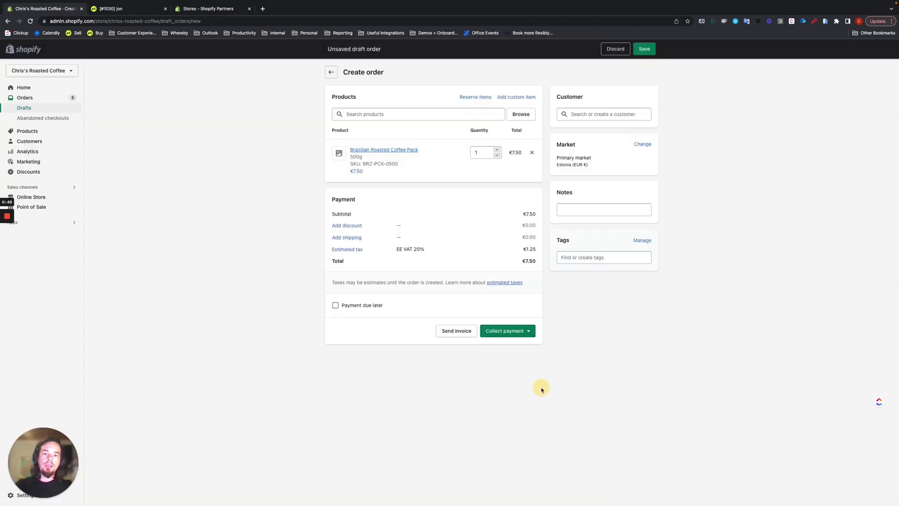
- Set the quantity of both the 500g and the 250g coffee packs to 5
left_click(497, 150)
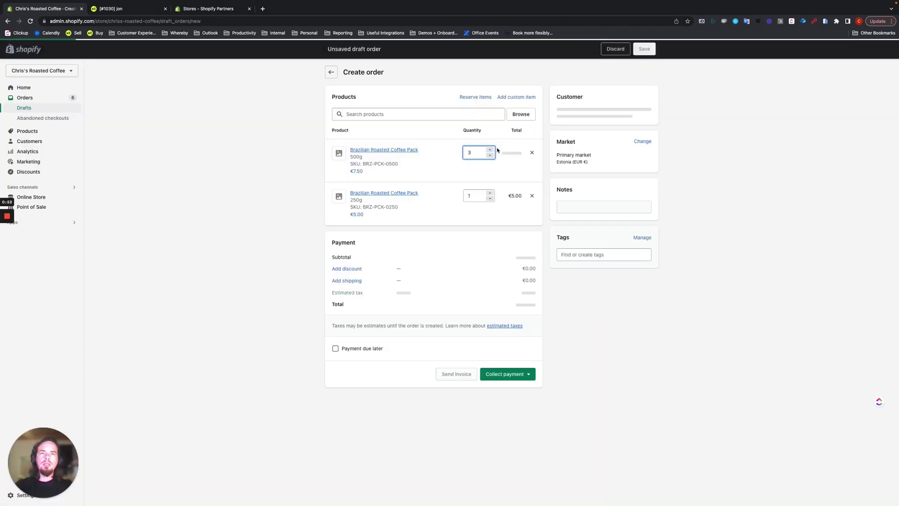
left_click(493, 150)
left_click(493, 151)
left_click(493, 150)
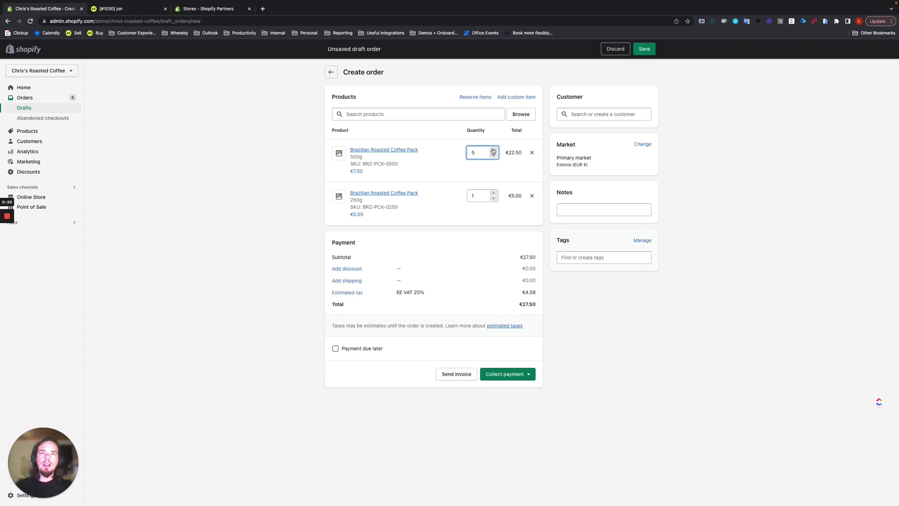
left_click(490, 194)
left_click(492, 194)
left_click(493, 193)
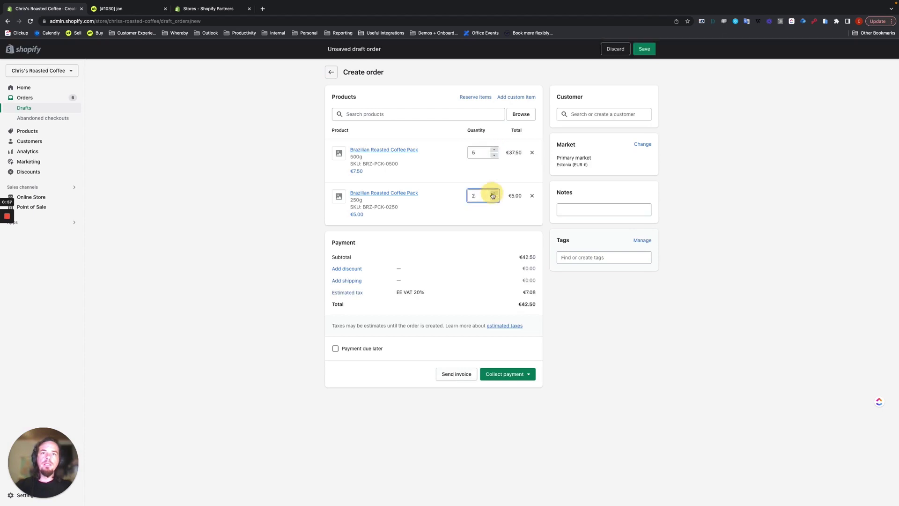
left_click(492, 193)
left_click(227, 312)
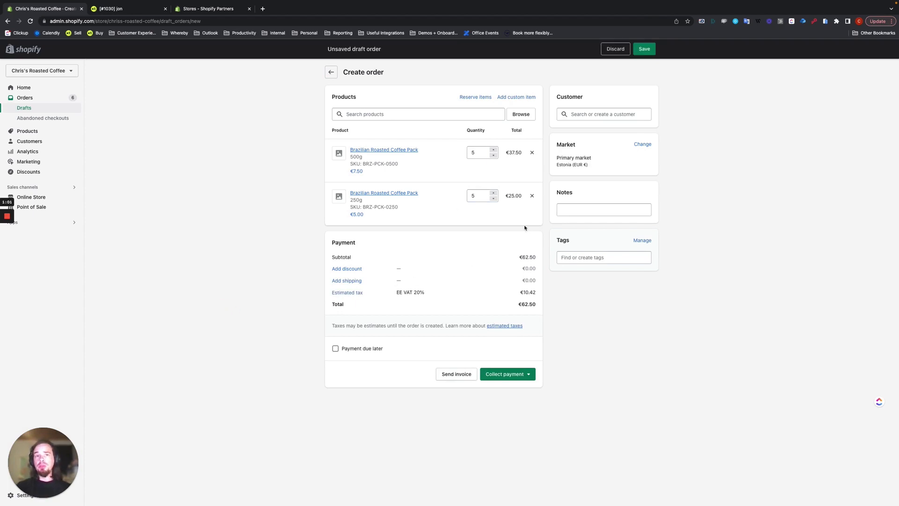
- Assign an existing customer to the draft and create the order marked as paid
left_click(600, 114)
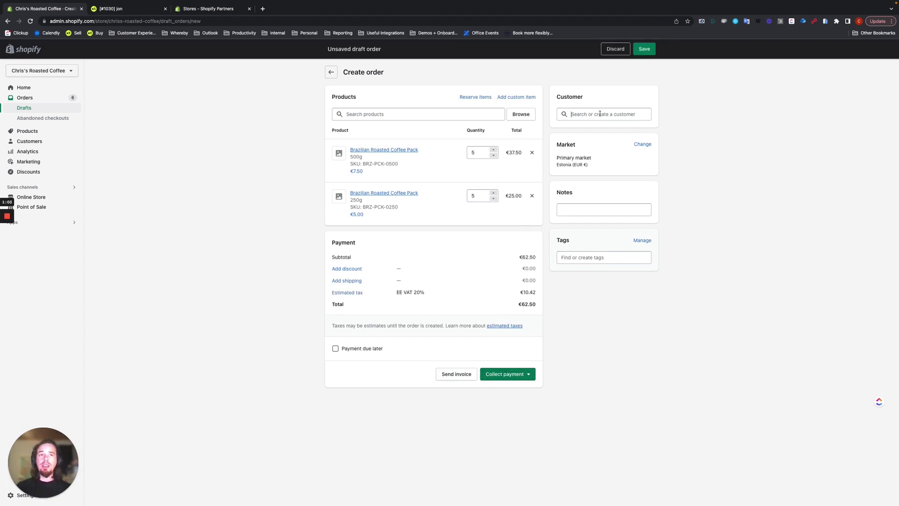
left_click(593, 173)
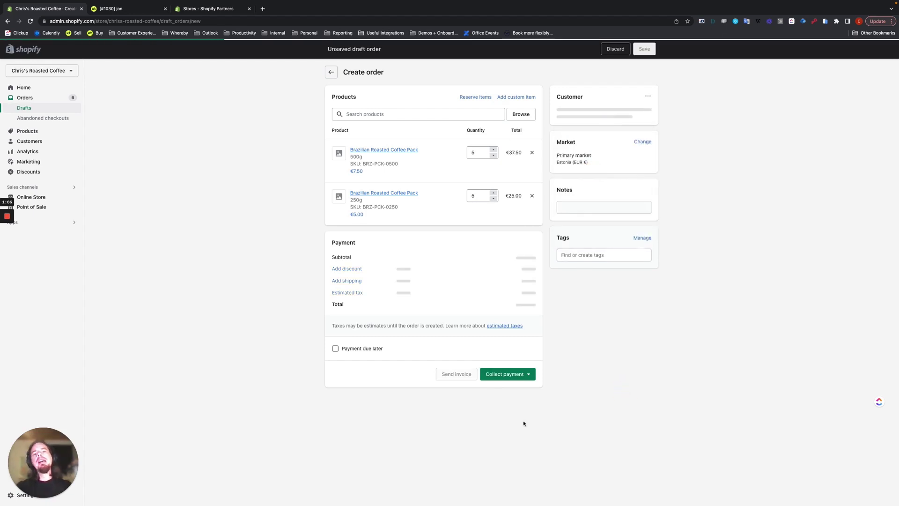
left_click(504, 378)
left_click(503, 406)
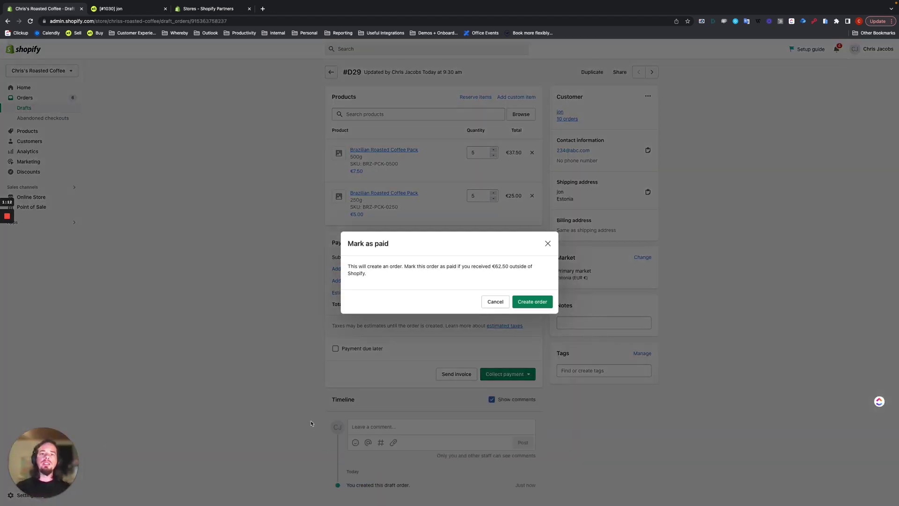
left_click(531, 301)
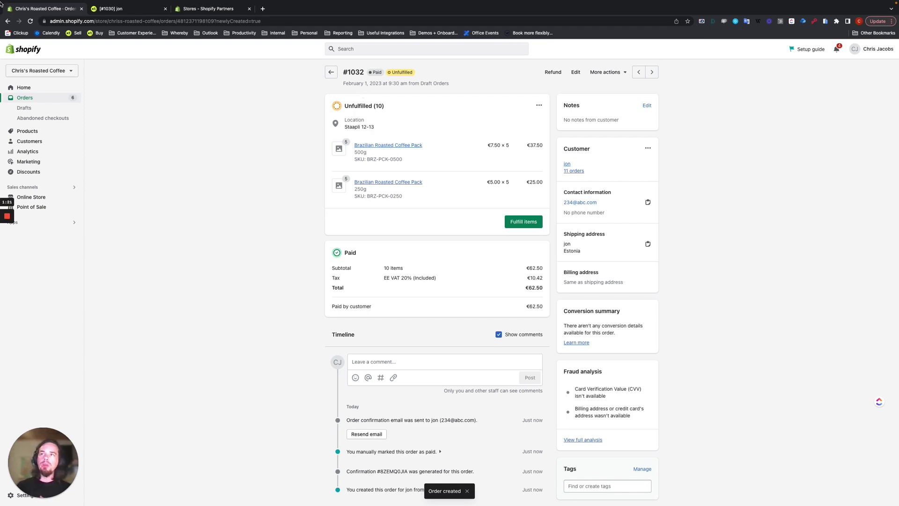
- Switch to Katana, open the newly synced sales order for this customer, and examine its delivery status options
left_click(115, 9)
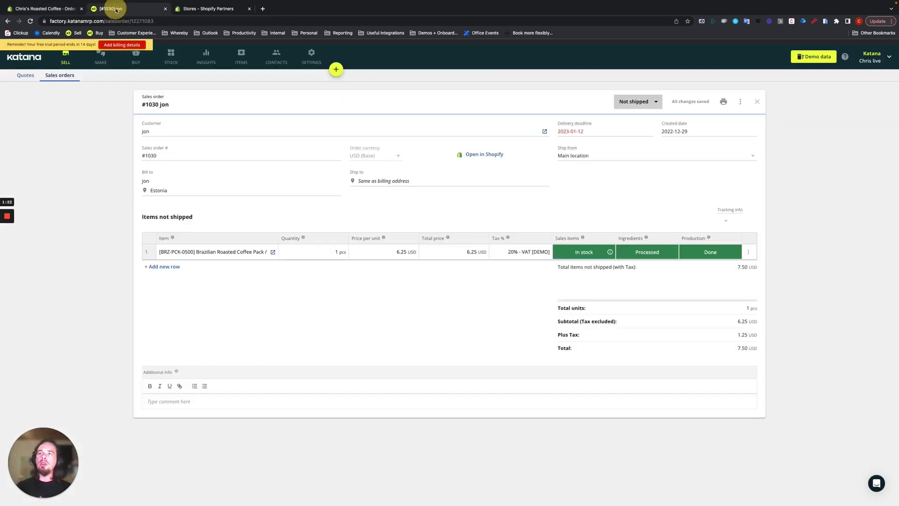
left_click(65, 60)
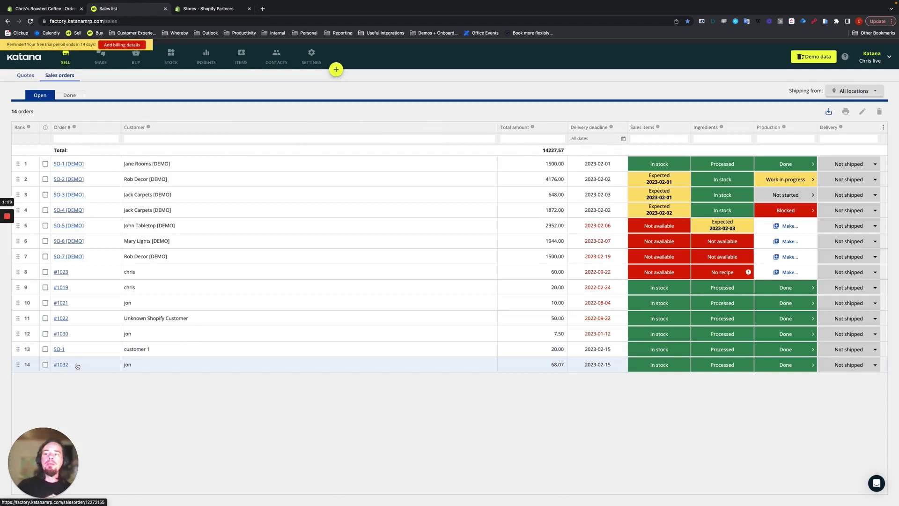
left_click(77, 365)
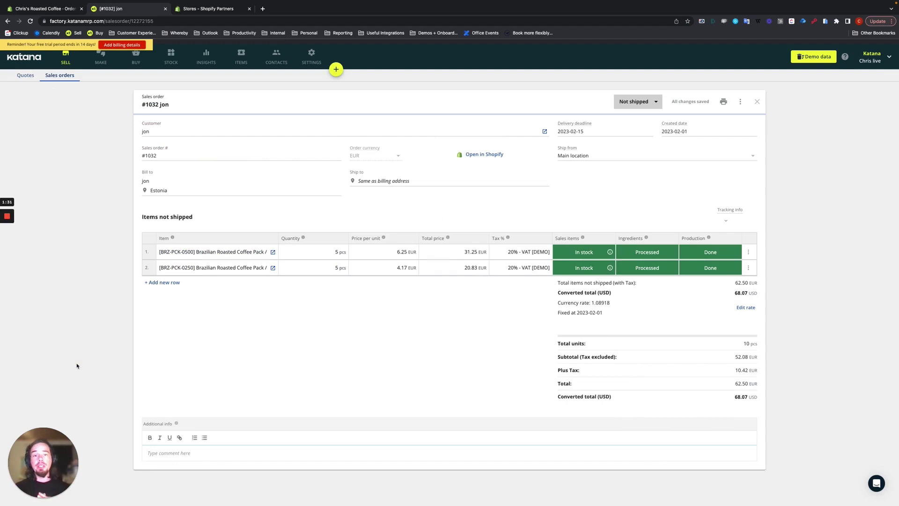
left_click(649, 102)
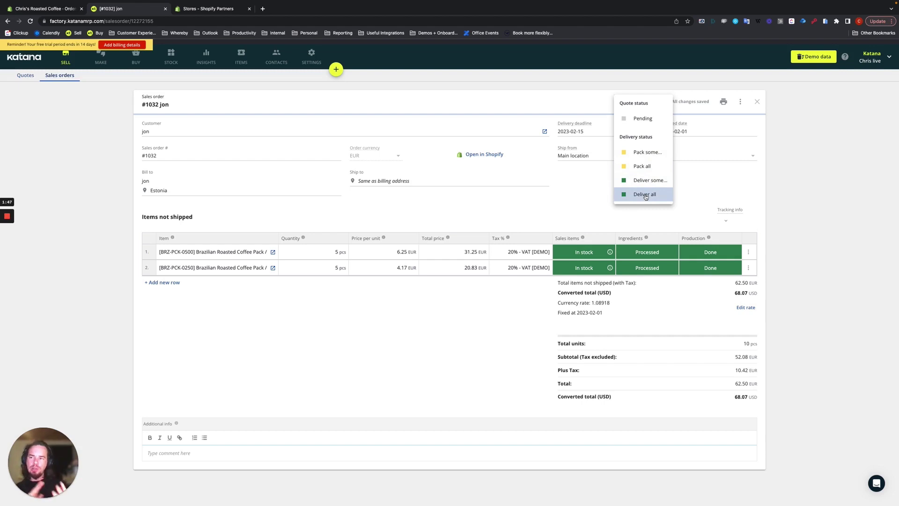
left_click(567, 206)
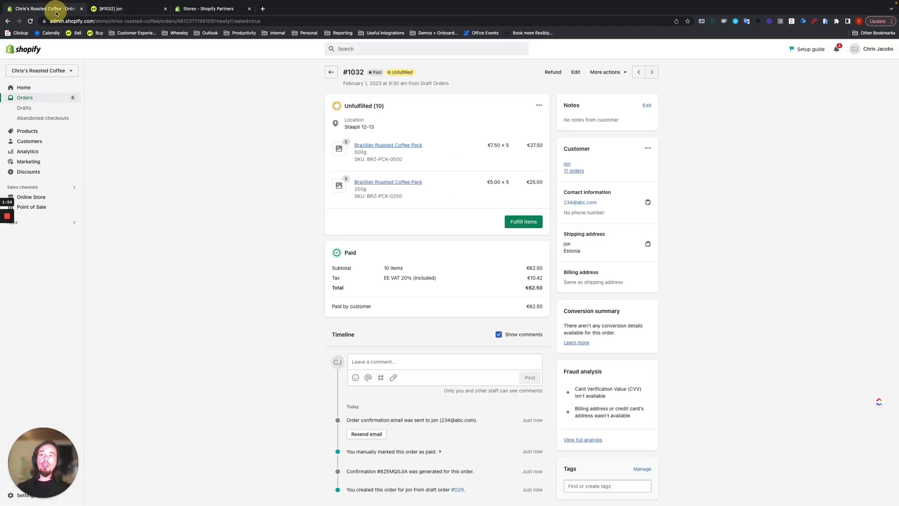
- Switch back to Shopify and partially fulfill the order with 2 of 5 units of each coffee pack
left_click(57, 10)
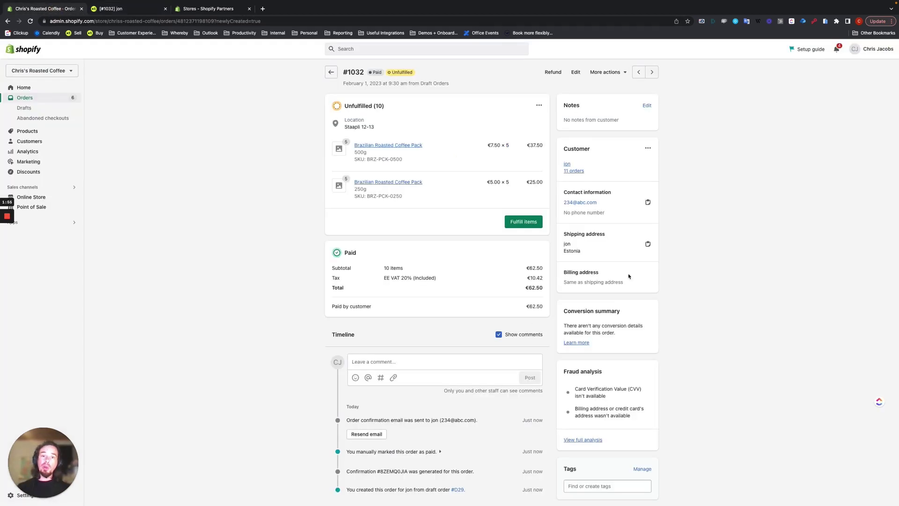
left_click(528, 221)
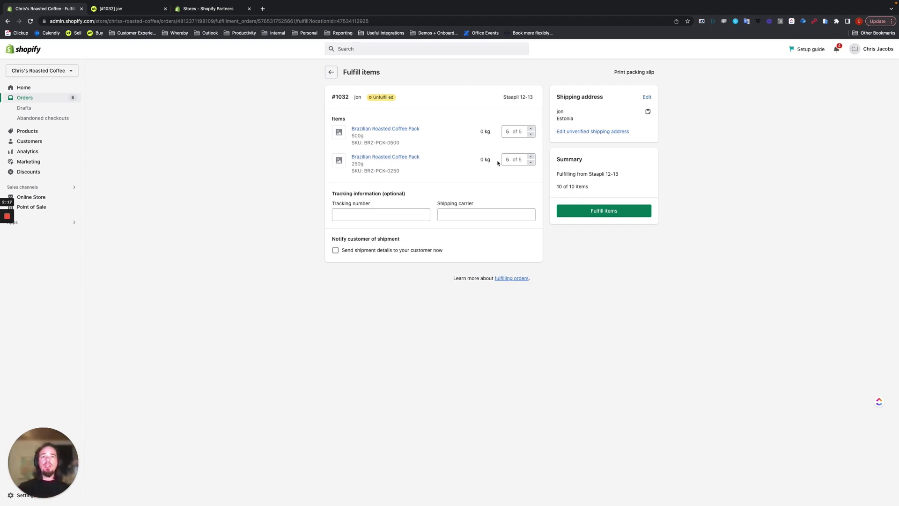
left_click(532, 158)
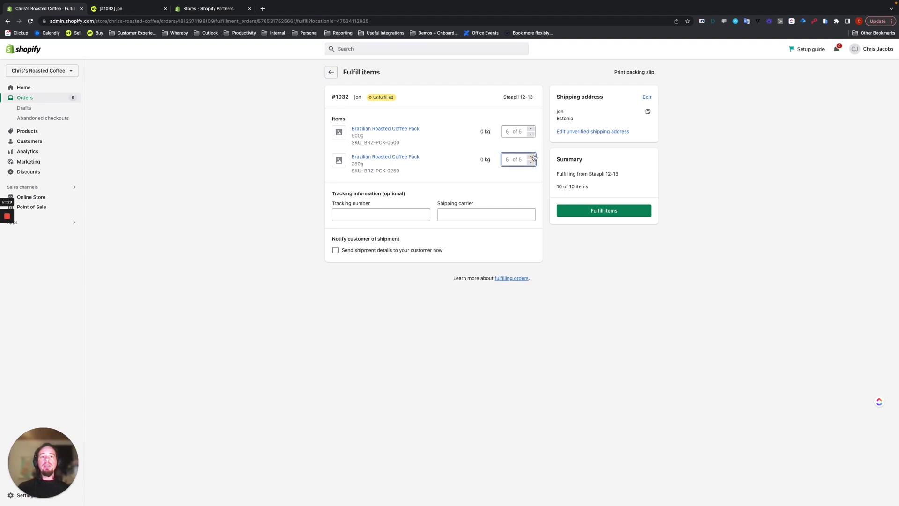
left_click(532, 162)
left_click(532, 162)
left_click(531, 162)
left_click(531, 136)
left_click(531, 136)
left_click(531, 136)
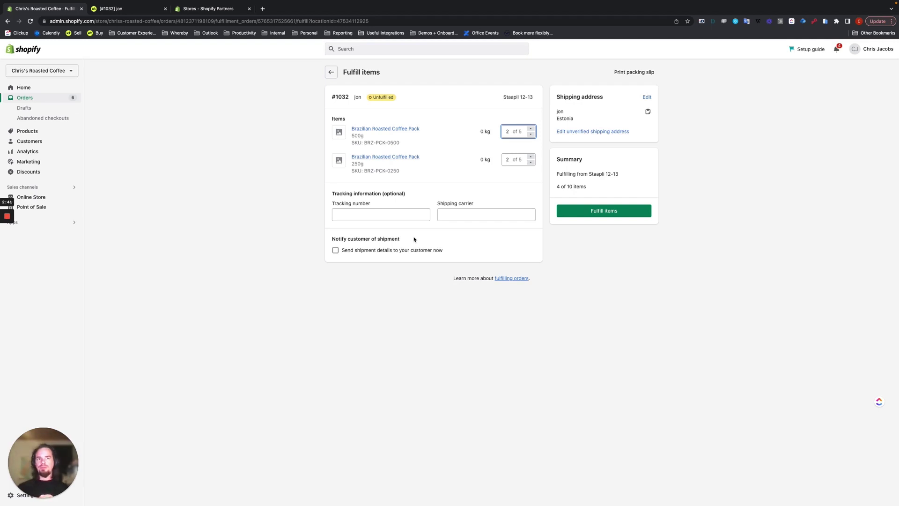
left_click(604, 212)
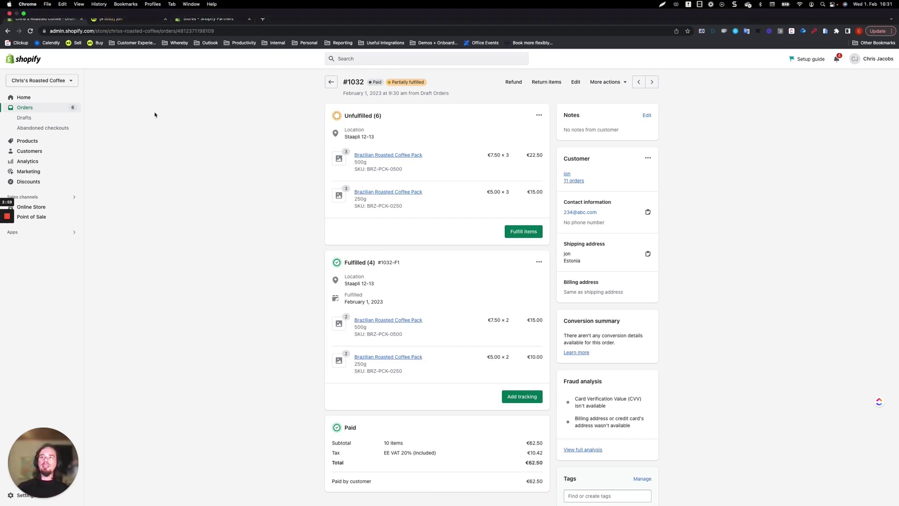
- Switch to Katana and partially deliver the sales order with 1 piece each of the 500g and 250g coffee packs
left_click(118, 9)
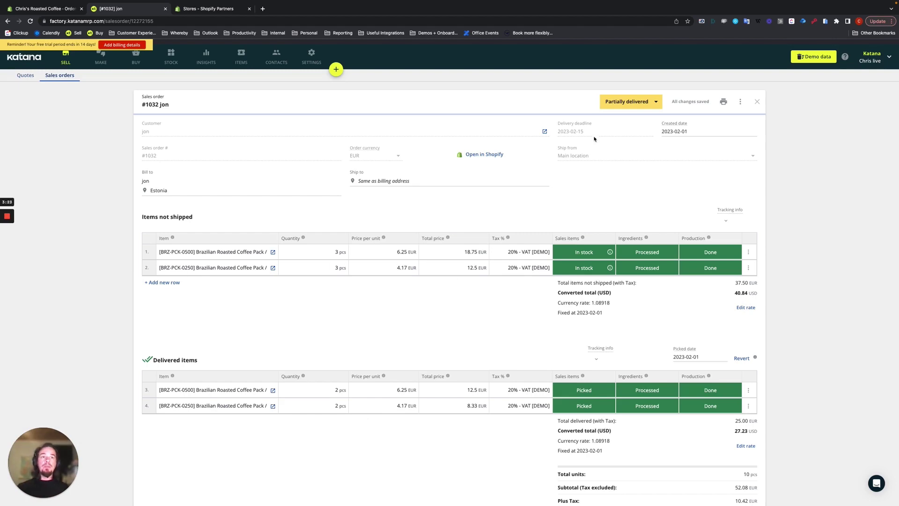
left_click(651, 106)
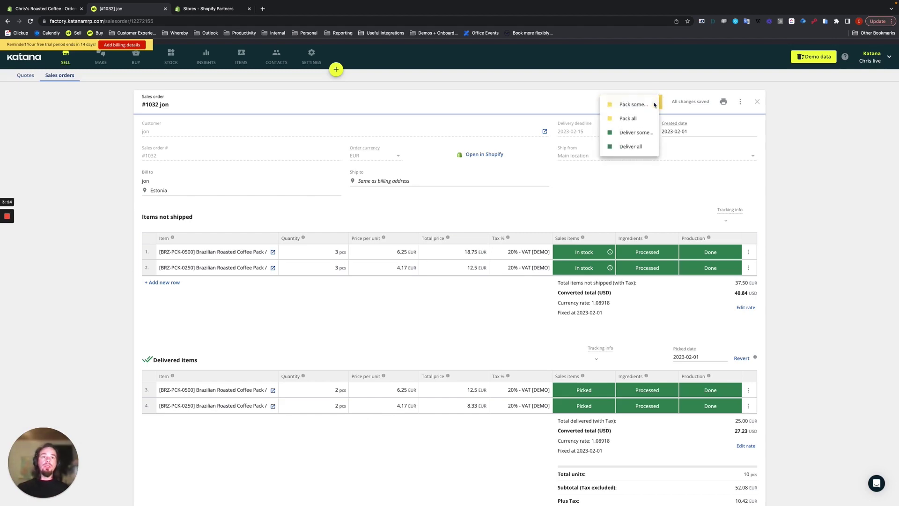
left_click(636, 133)
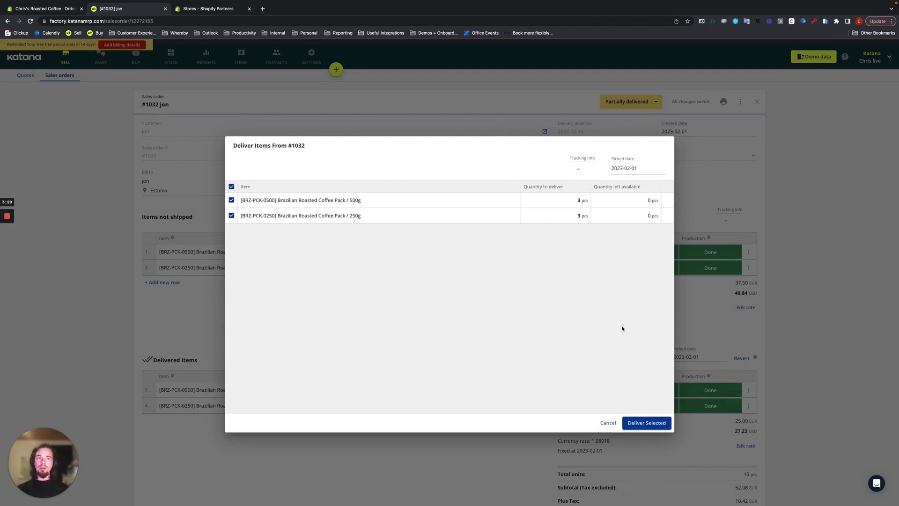
left_click(568, 194)
type("1")
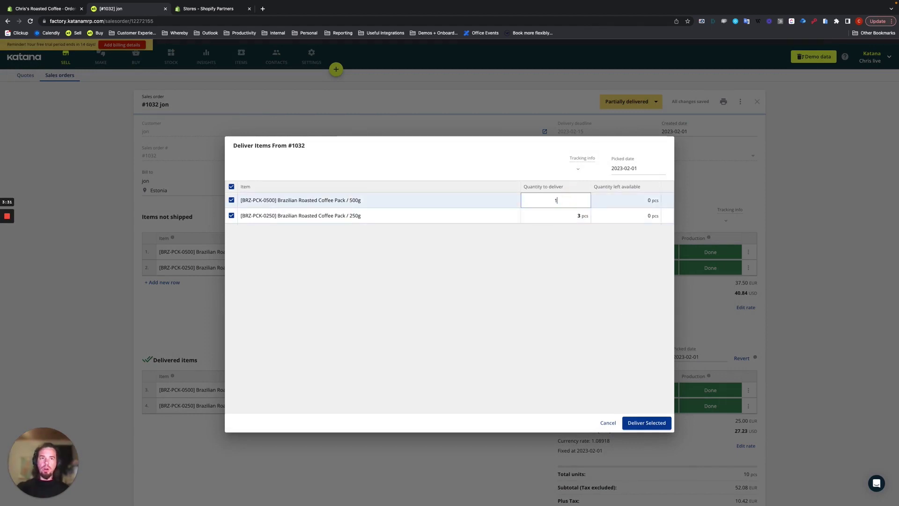
left_click(567, 215)
type("1")
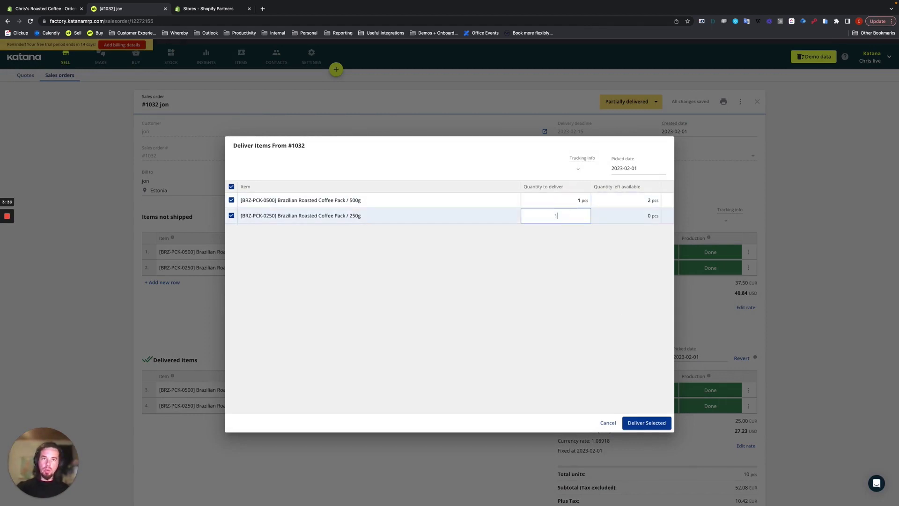
left_click(552, 273)
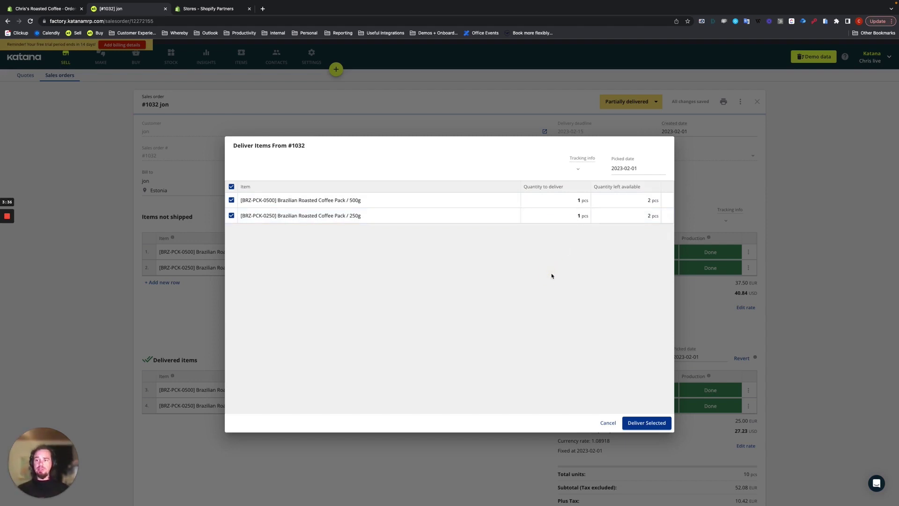
left_click(650, 423)
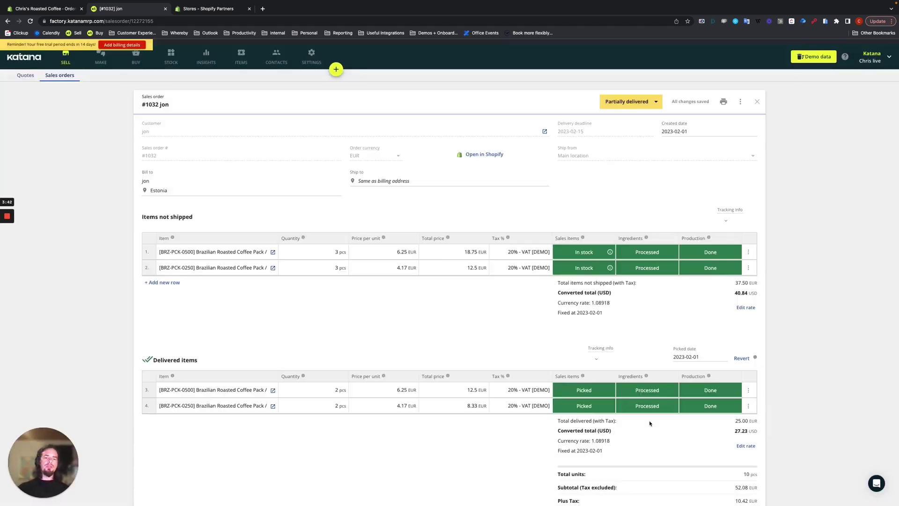
- Review the sales order's delivered items, and switch to Shopify and reload the order to check its fulfillments
scroll(650, 421, "down", 5)
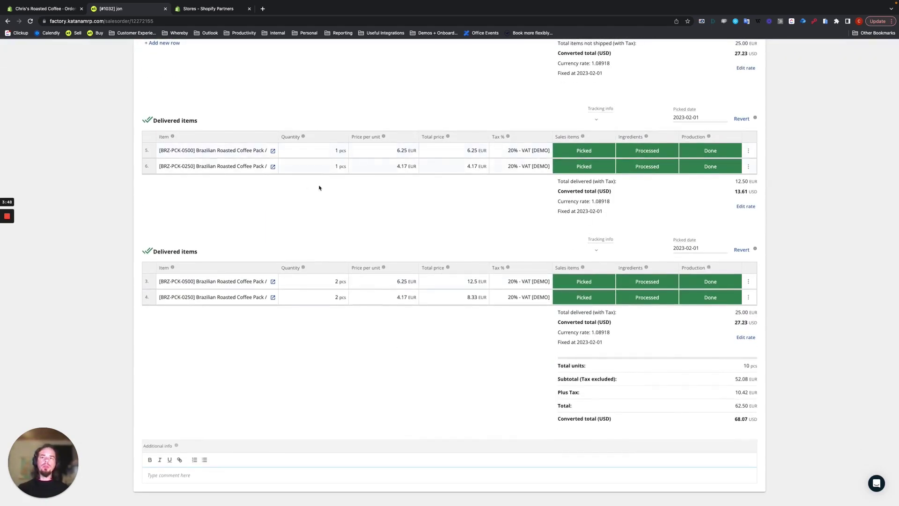
scroll(367, 211, "up", 5)
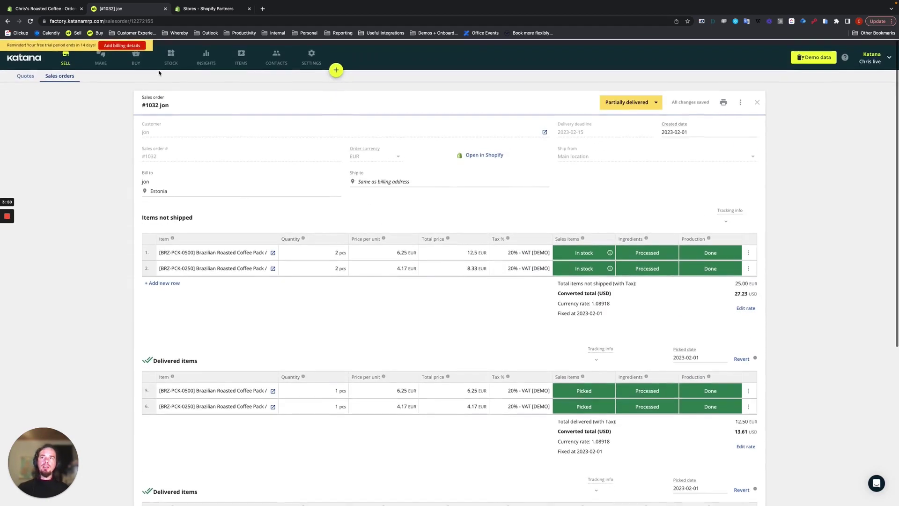
left_click(50, 9)
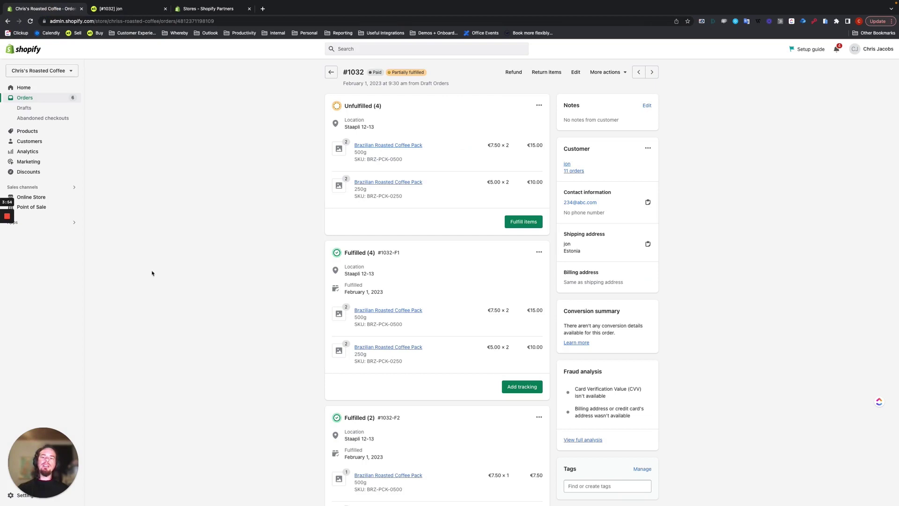
left_click(31, 22)
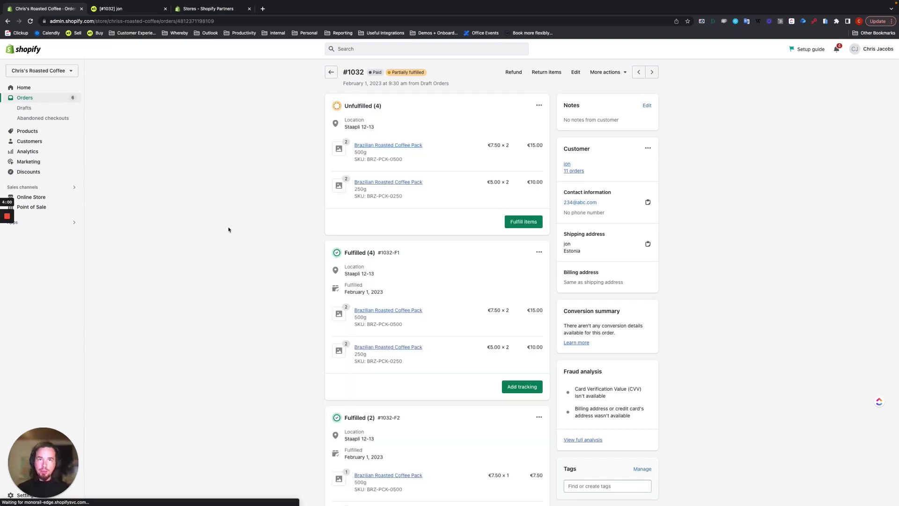
- Fulfill the order's remaining unfulfilled items, 2 units each of the 500g and 250g coffee packs
scroll(227, 301, "down", 5)
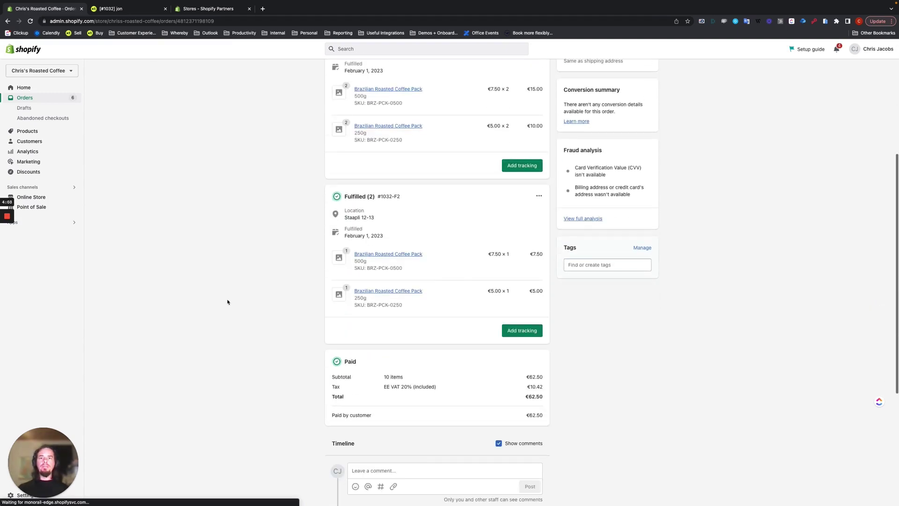
scroll(228, 302, "up", 1)
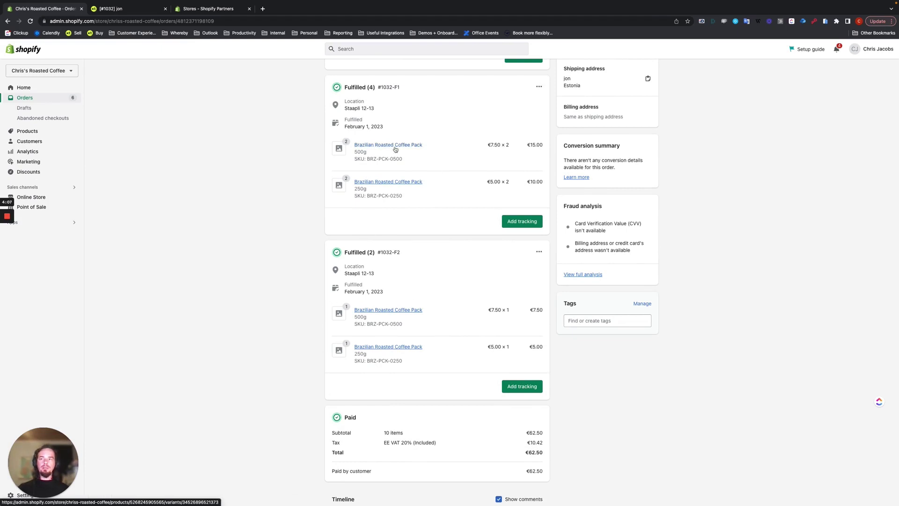
scroll(426, 259, "up", 4)
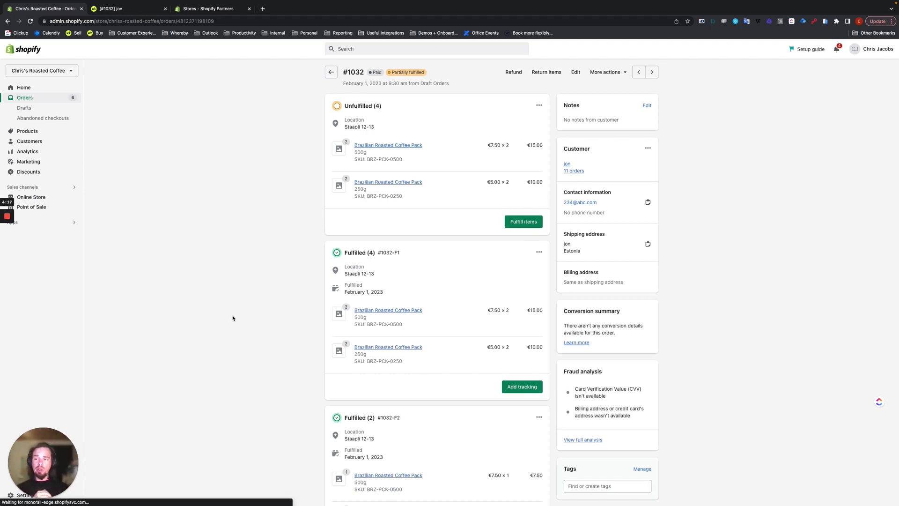
left_click(518, 223)
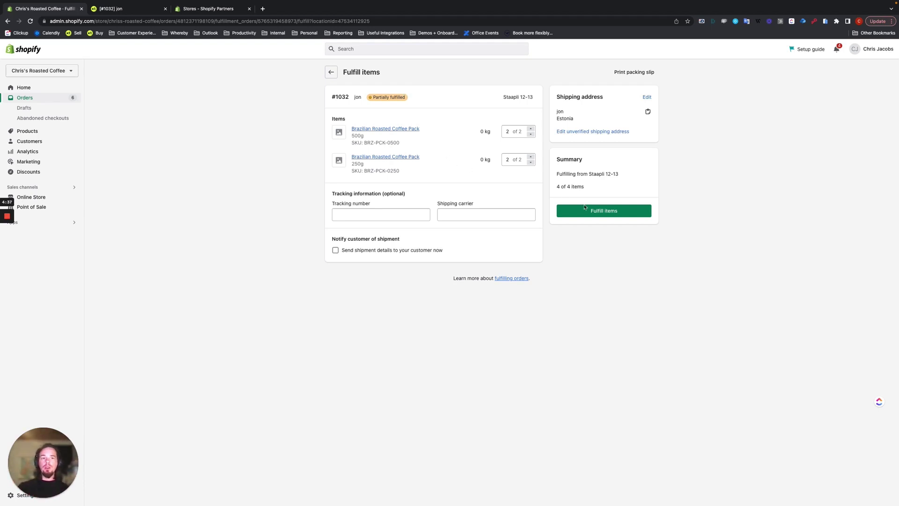
left_click(599, 211)
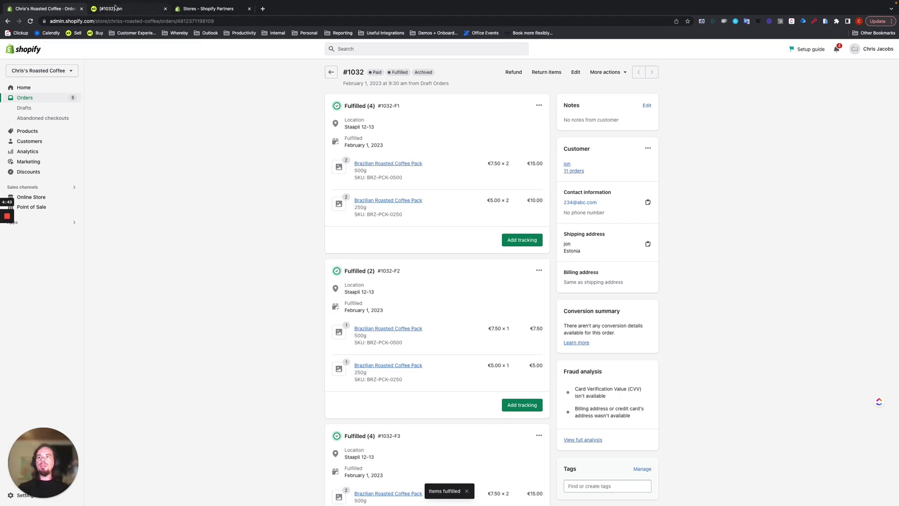
- Switch to Katana and examine the sales order's delivery status and all of its delivered item groups
left_click(115, 8)
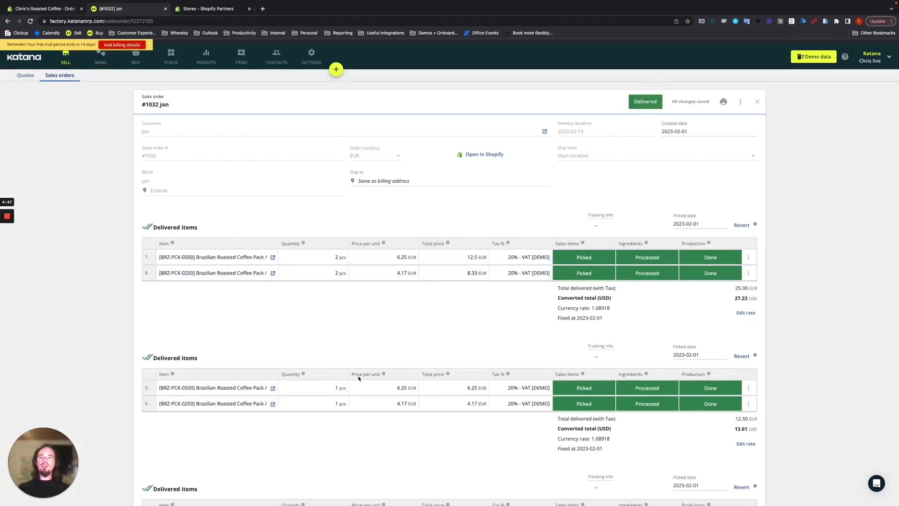
scroll(335, 295, "down", 10)
scroll(336, 295, "up", 10)
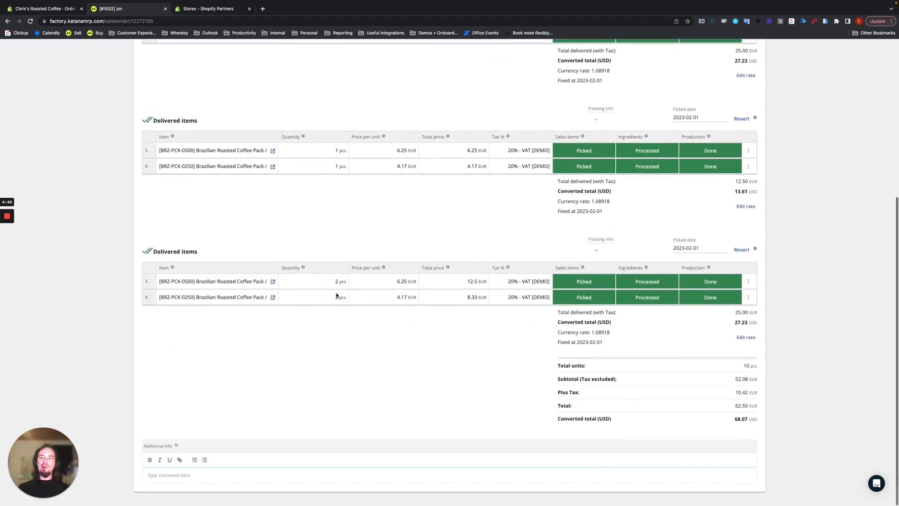